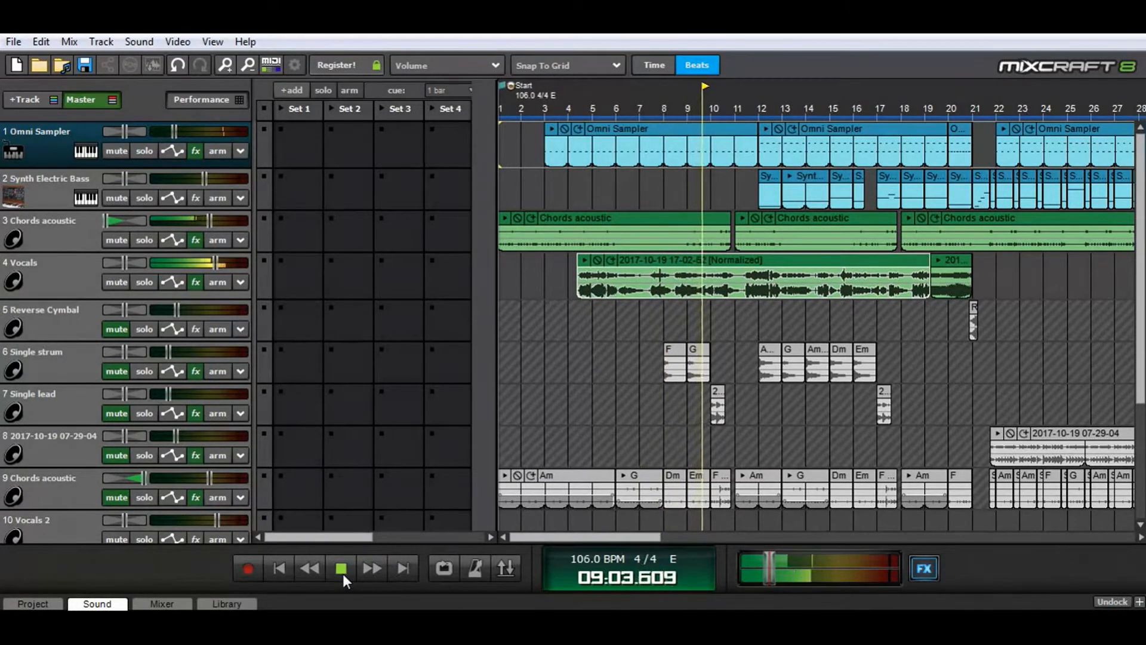
Step: Unmute track 9, Chords acoustic, to hear it during playback, and mute it again
click(123, 501)
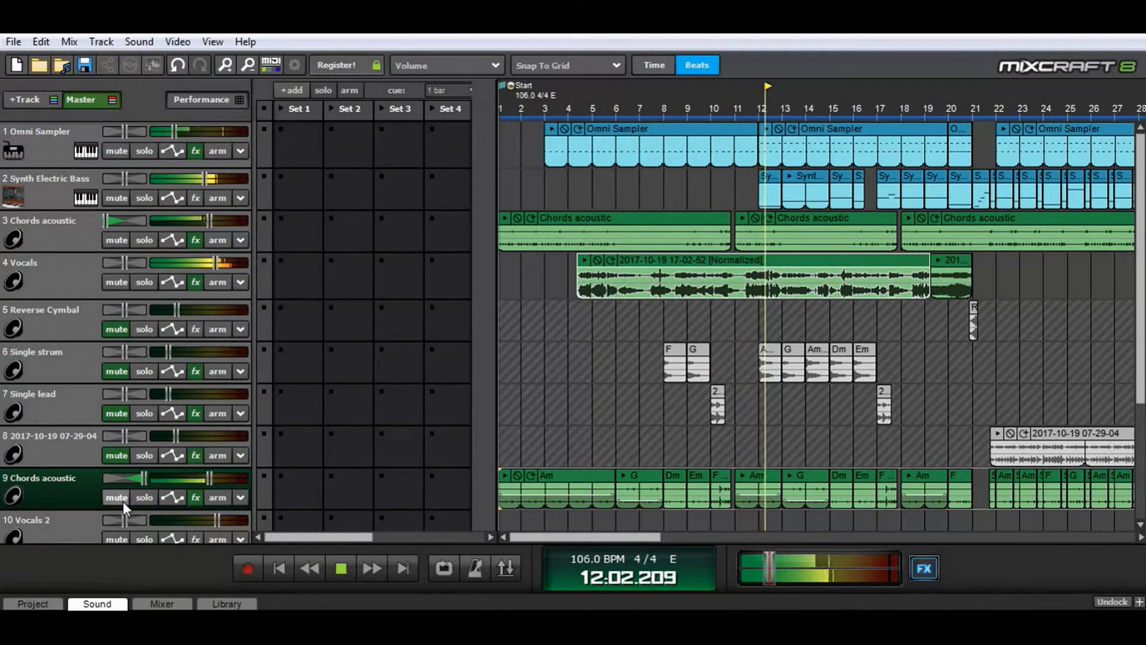
click(123, 501)
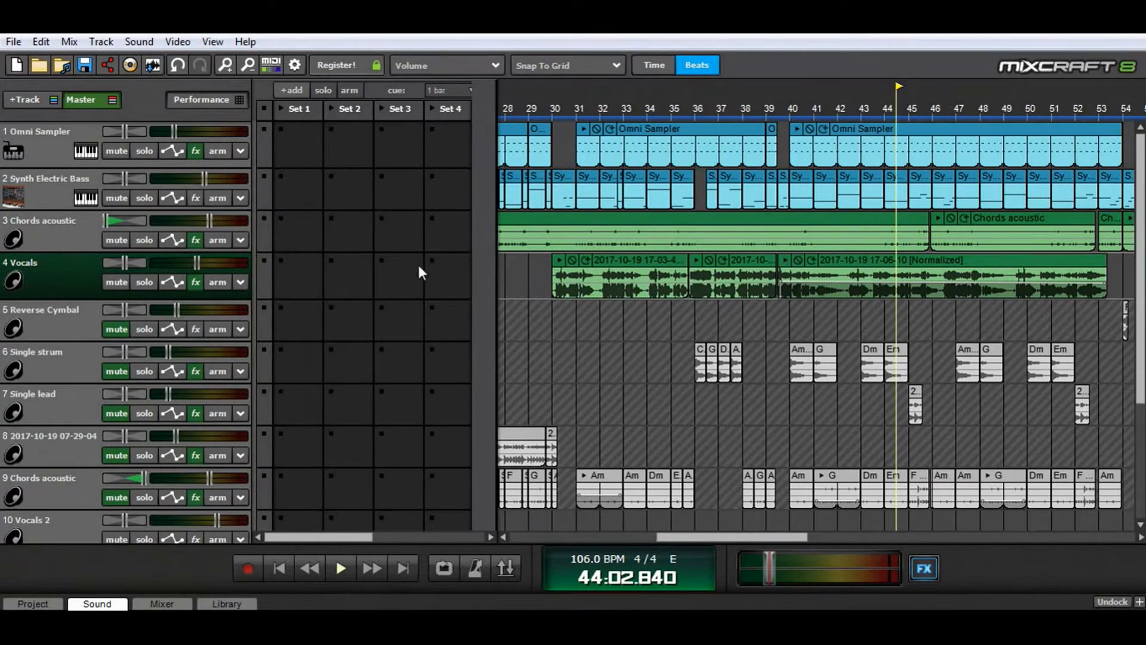
Step: Start a new project without saving the changes to the current one
click(15, 43)
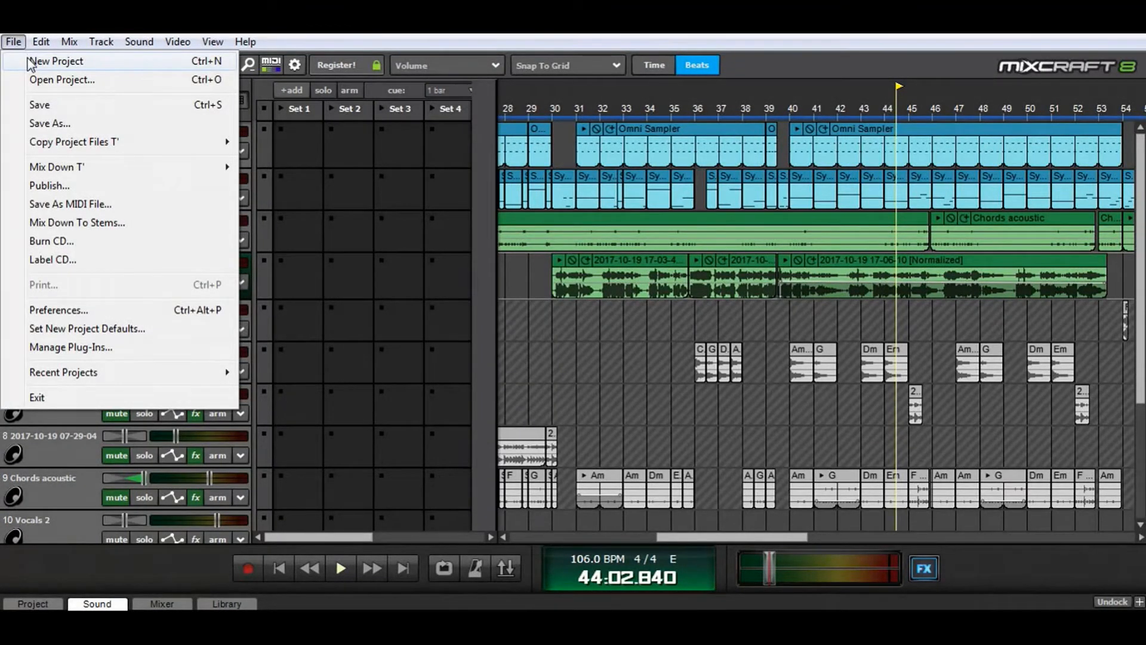
click(28, 62)
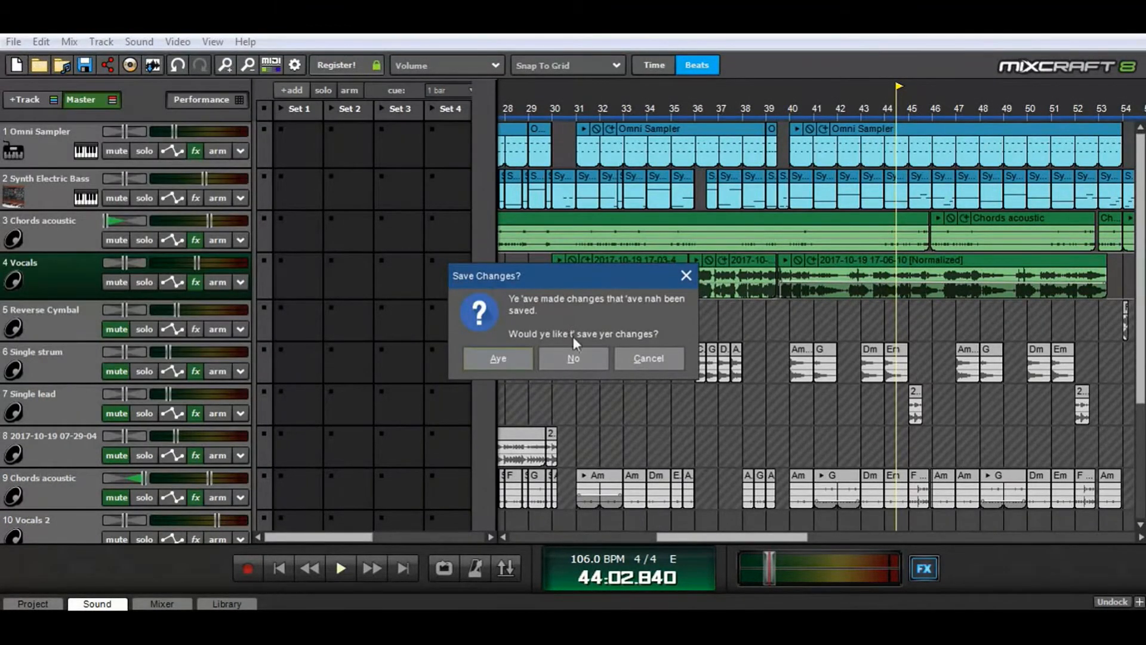
click(574, 358)
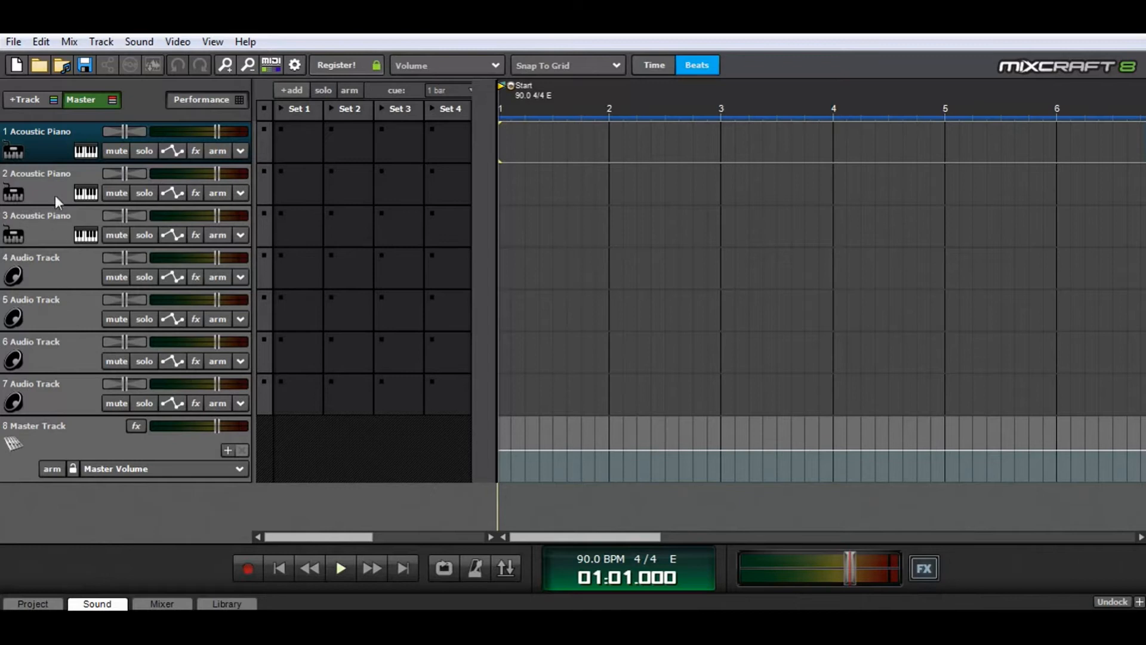
Step: Set track 1's instrument to the Omni Sampler preset and leave only its pad editor open, moved clear of the track list
click(86, 153)
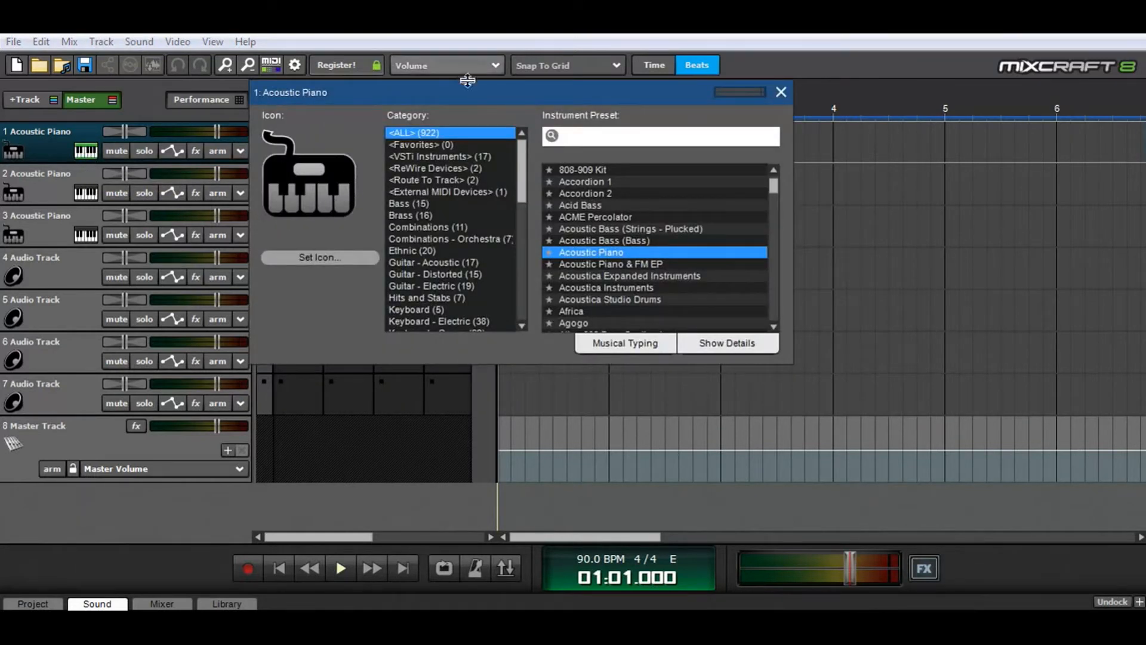
click(622, 136)
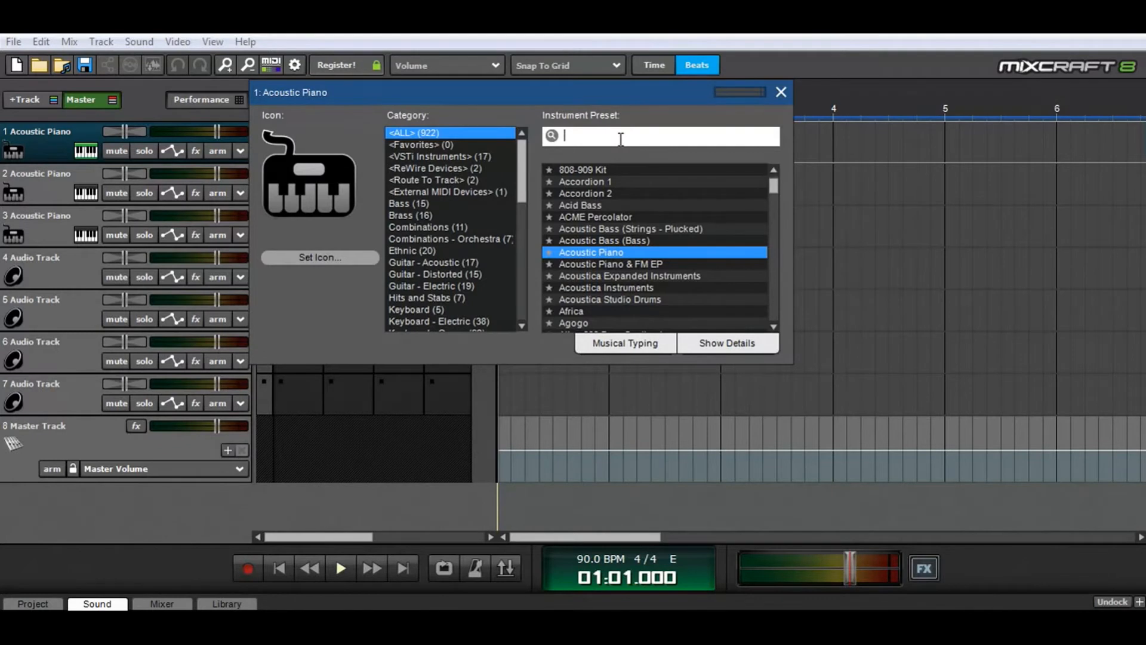
text(omni)
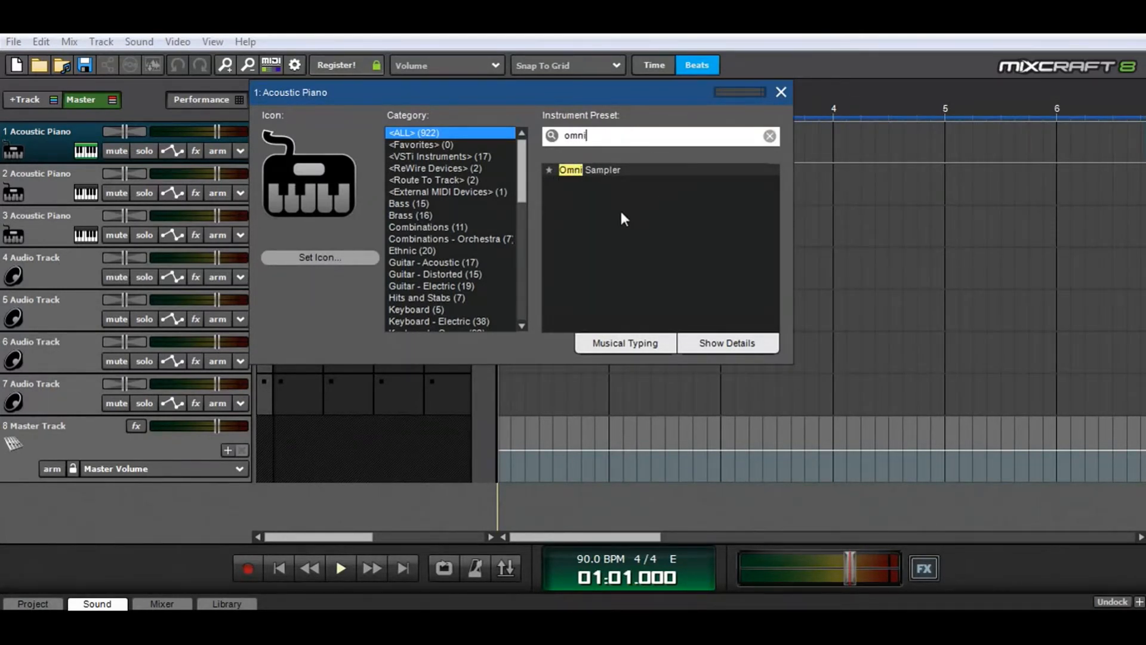
click(615, 171)
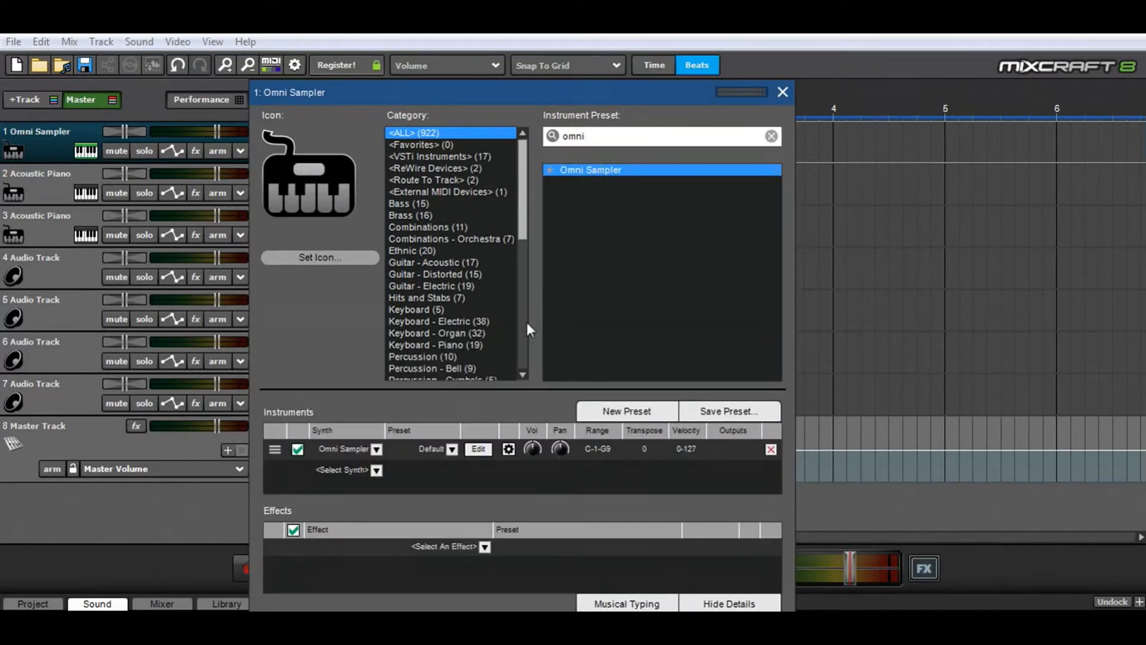
click(479, 449)
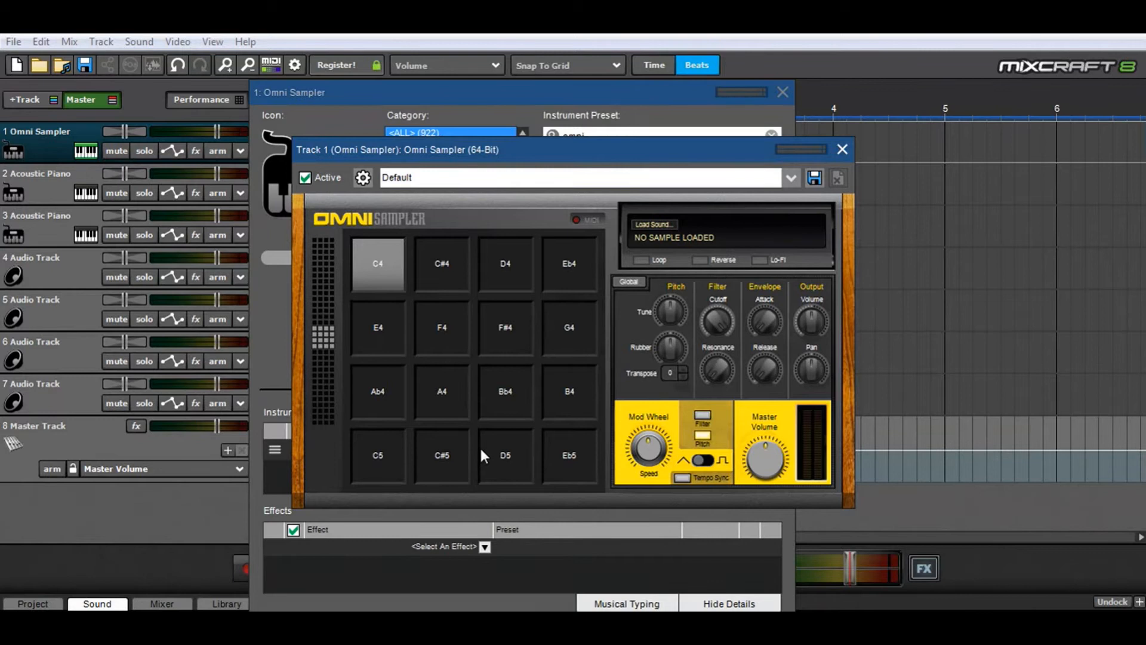
click(784, 91)
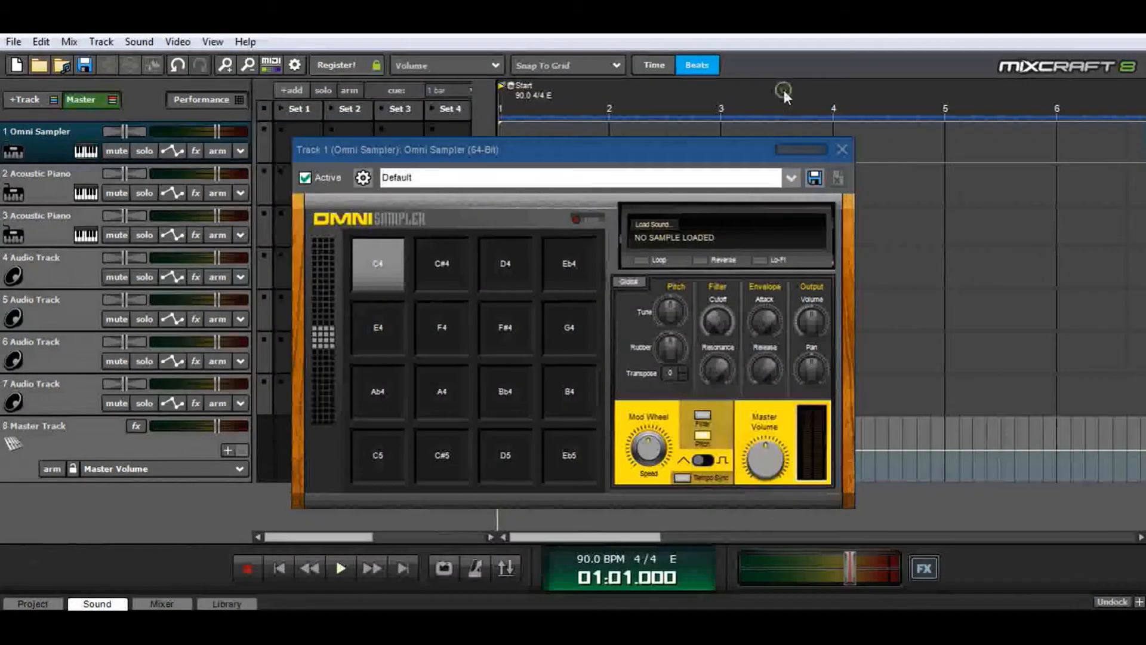
drag(610, 160, 757, 90)
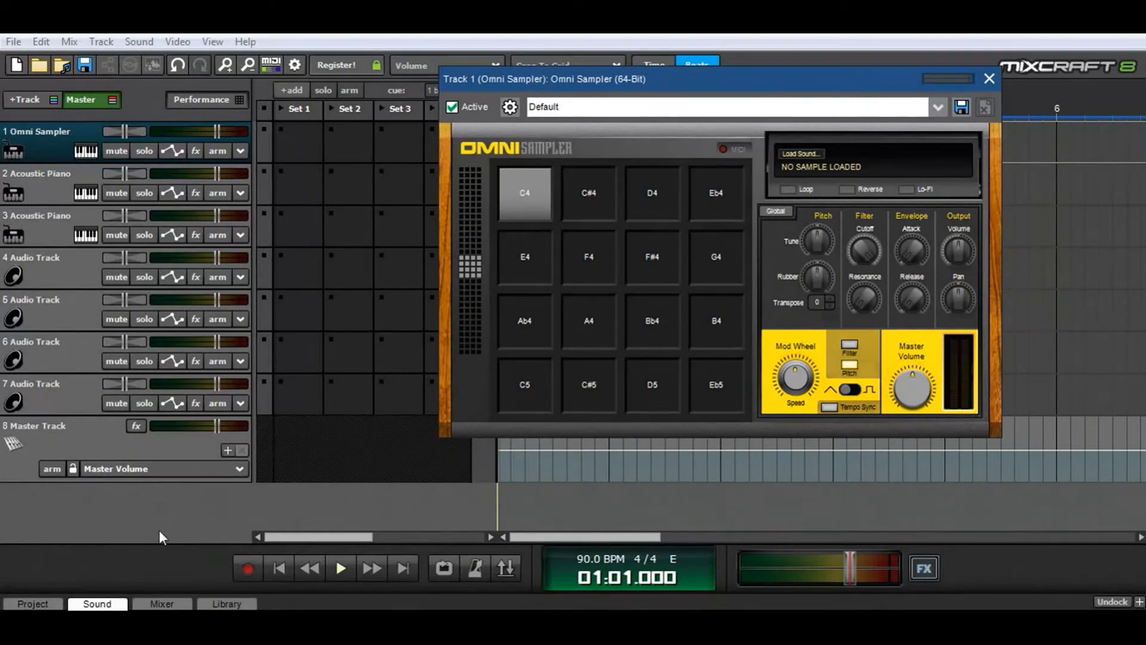
Step: Show the library's Samples collection, sorted by Instrument
click(214, 599)
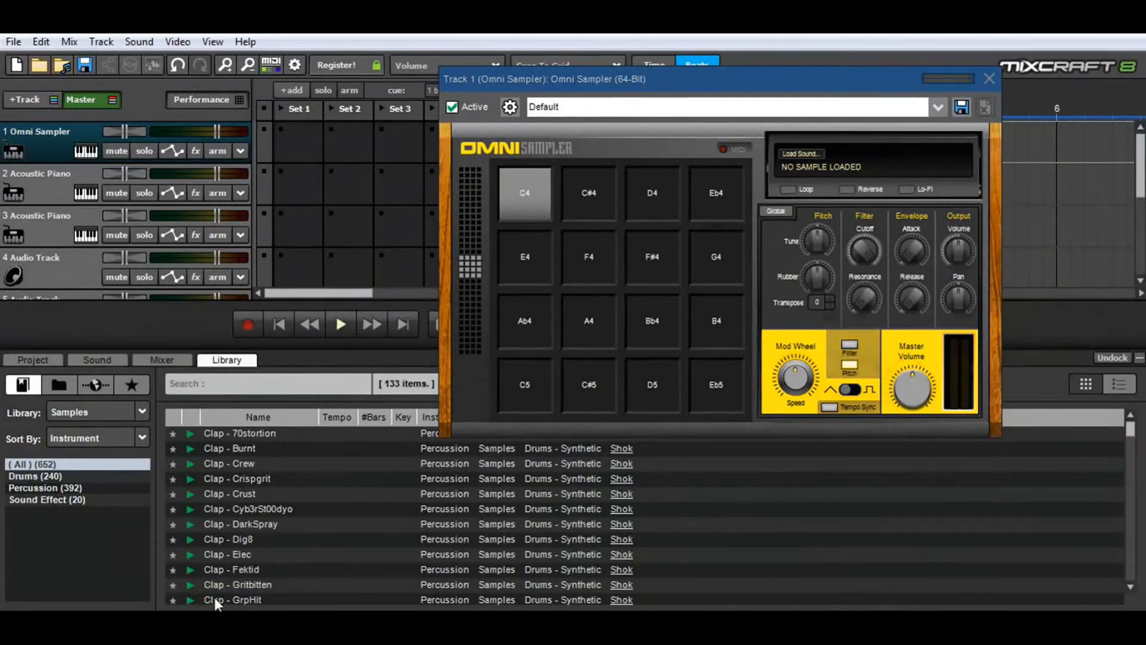
click(131, 413)
click(59, 412)
click(64, 411)
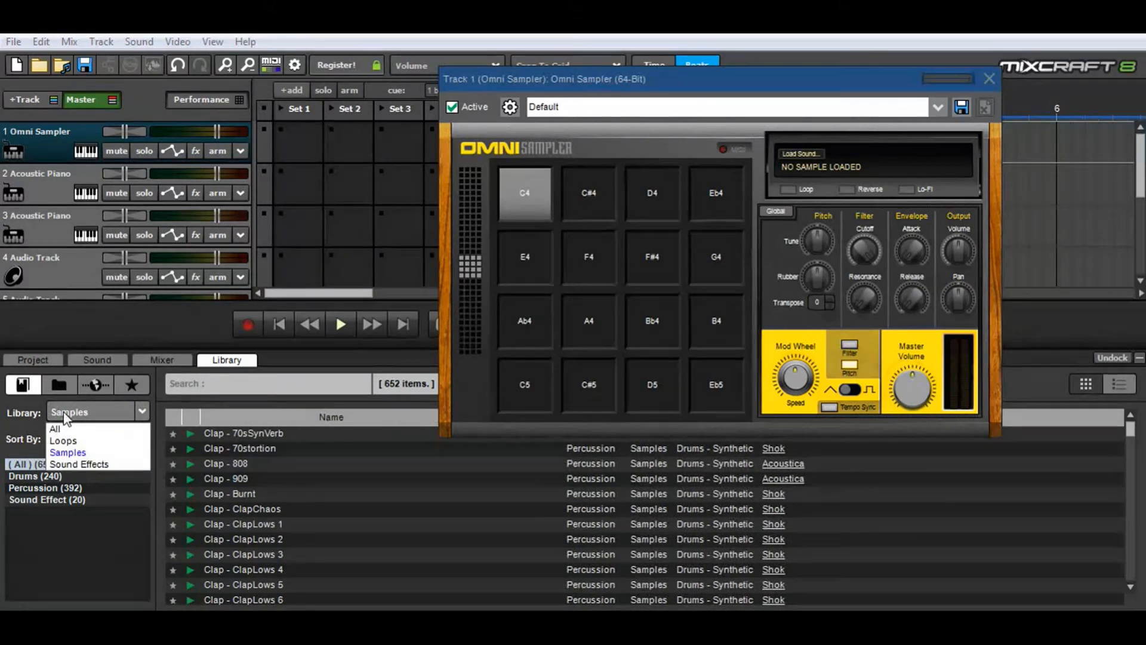
click(81, 452)
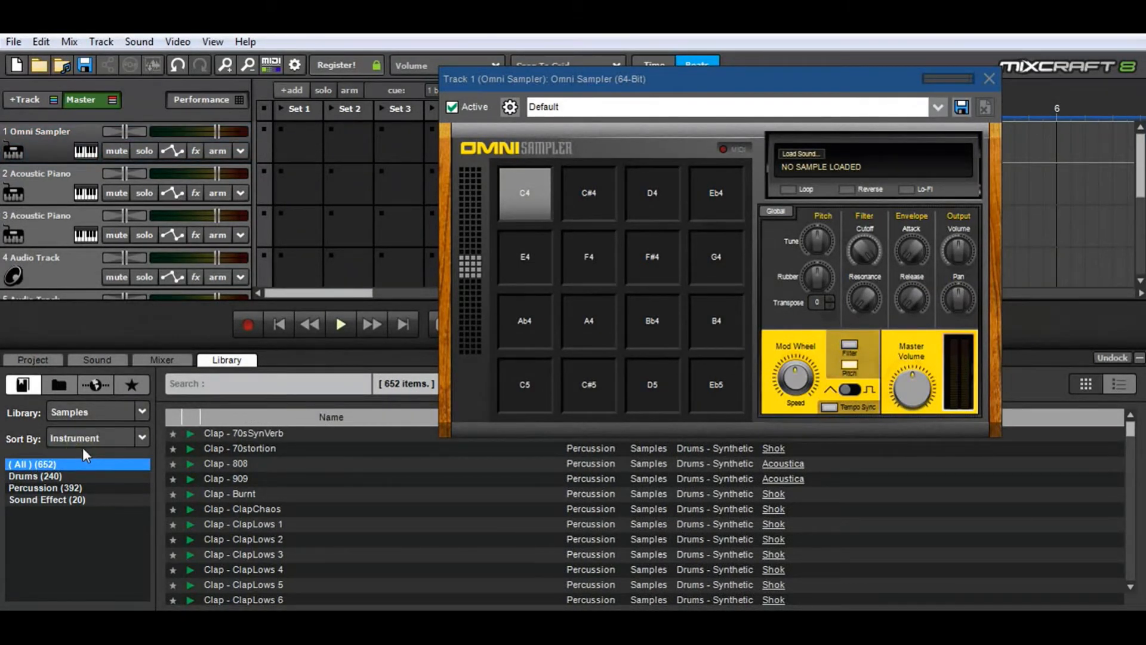
click(88, 439)
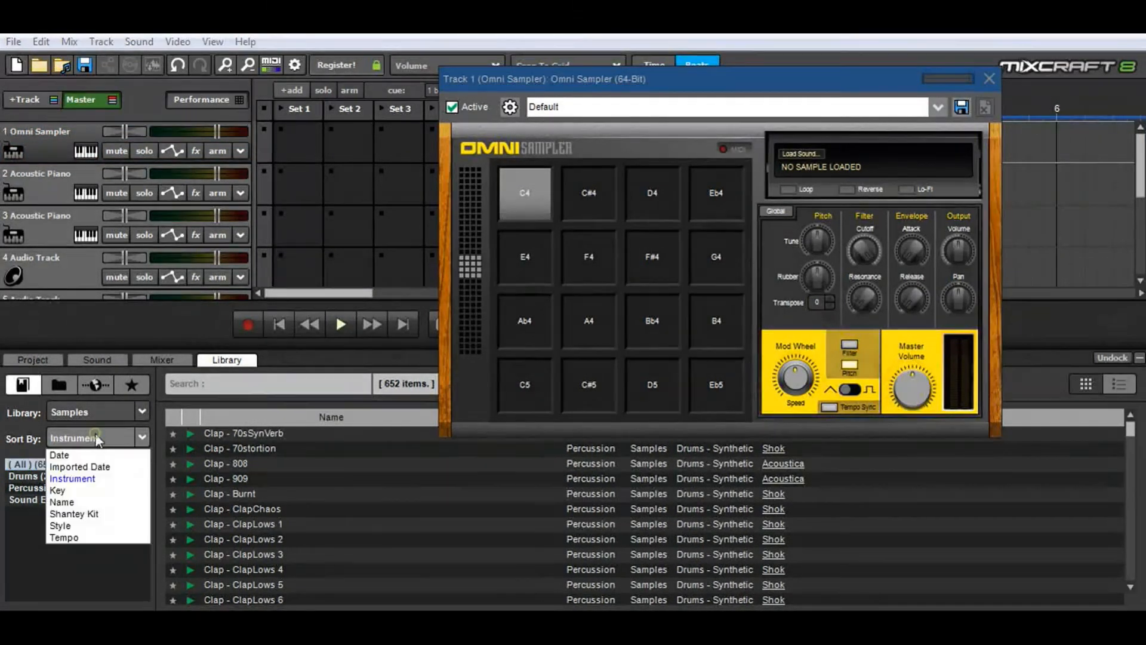
click(94, 478)
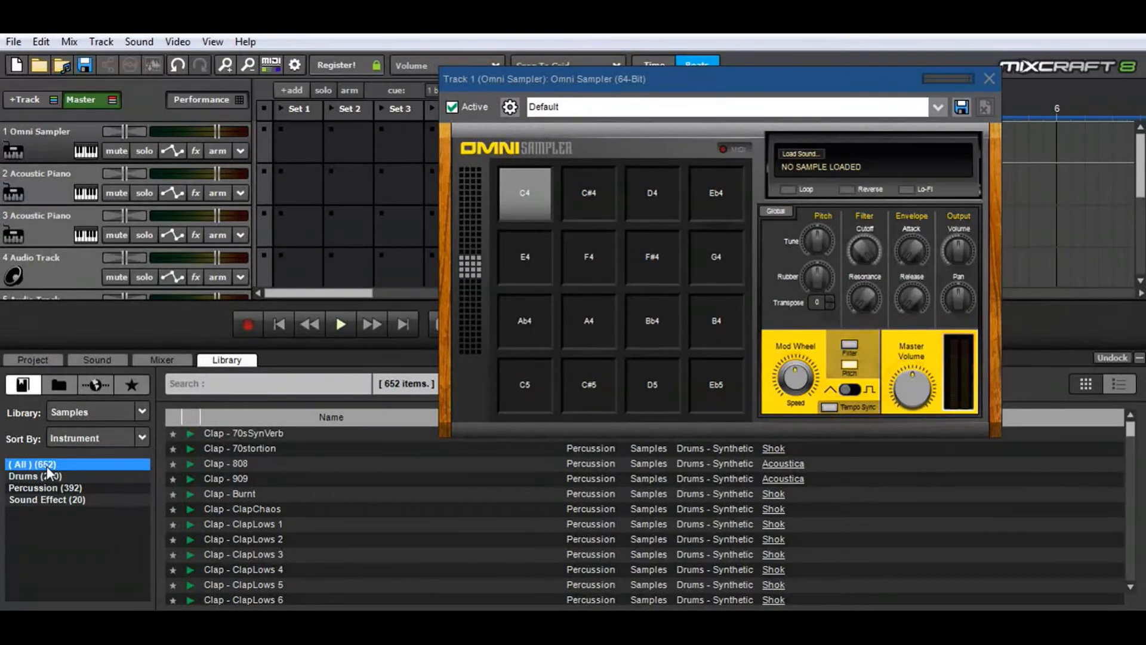
Step: Search the samples for "kick" and load Kick - Pearl Export 2005 22 1 onto pad C4
click(253, 388)
text(kick)
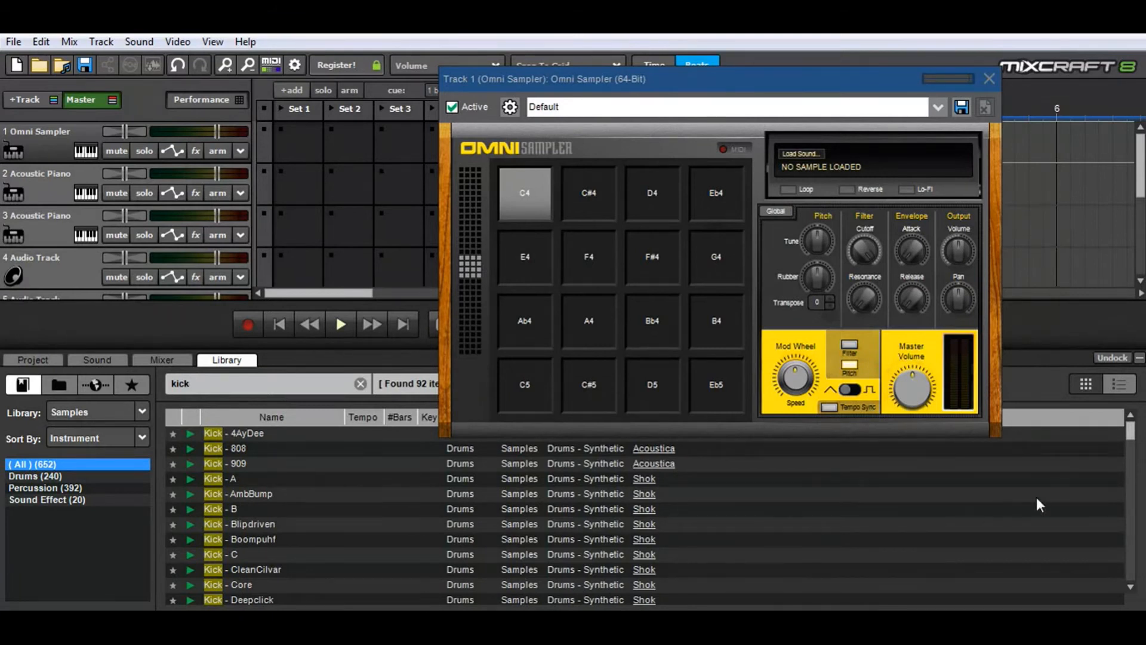
drag(1129, 435, 1137, 493)
click(292, 509)
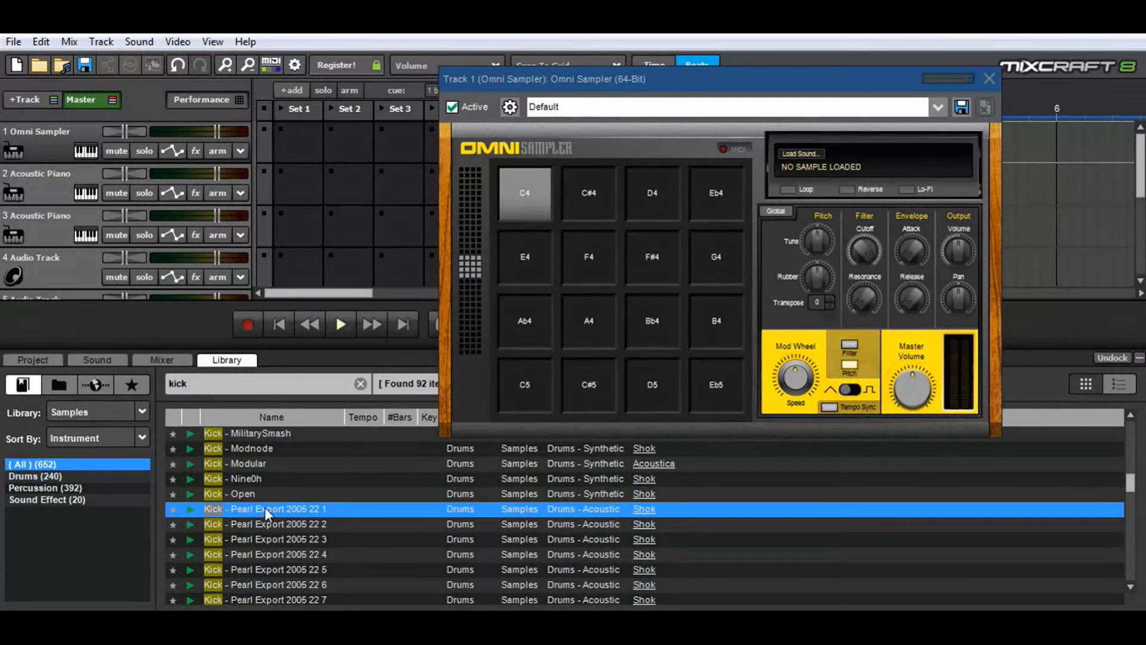
drag(278, 508, 521, 198)
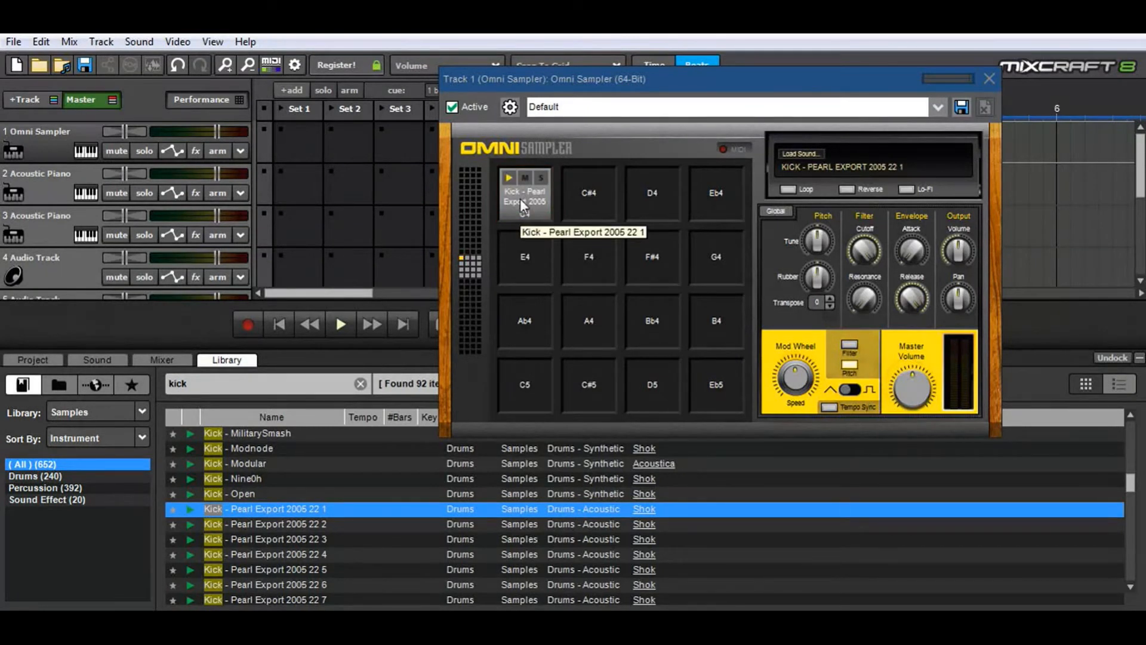
Step: Search the samples for "tamb" and load Tamb - Rhythmtech 2 onto pad F4
click(361, 383)
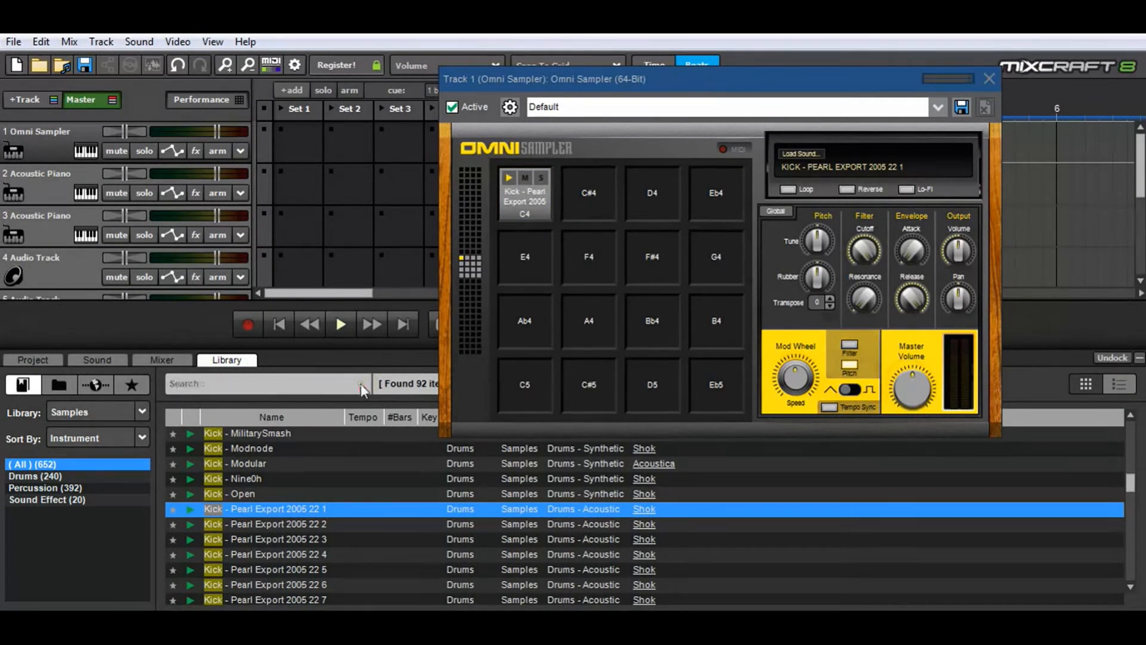
click(318, 383)
text(tamb)
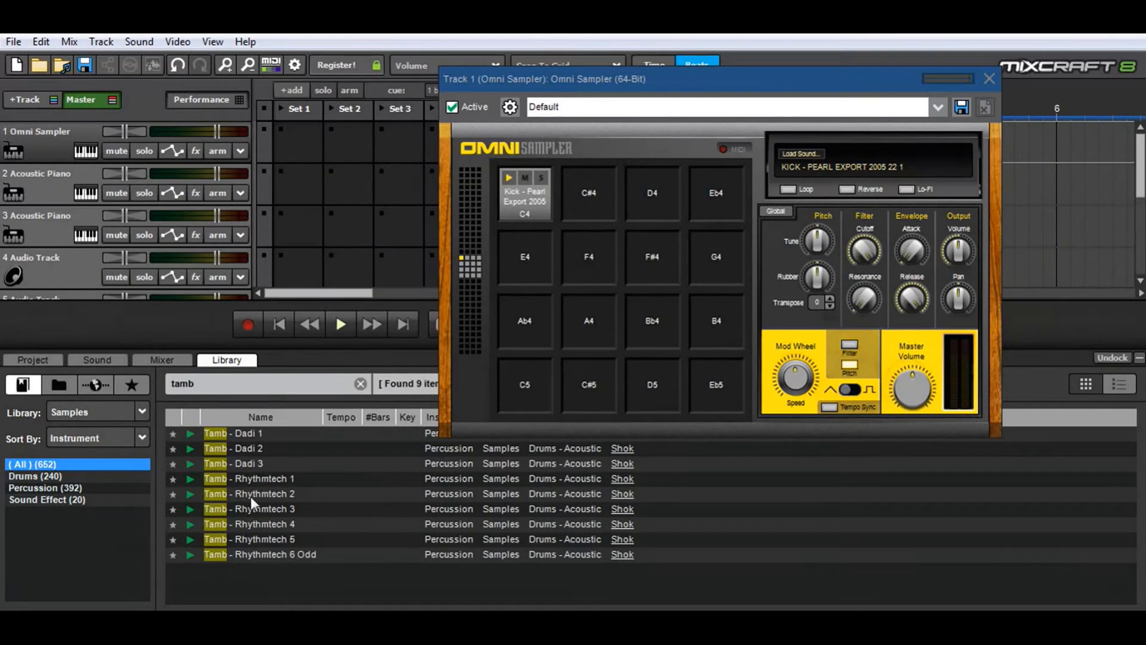
drag(292, 496, 596, 253)
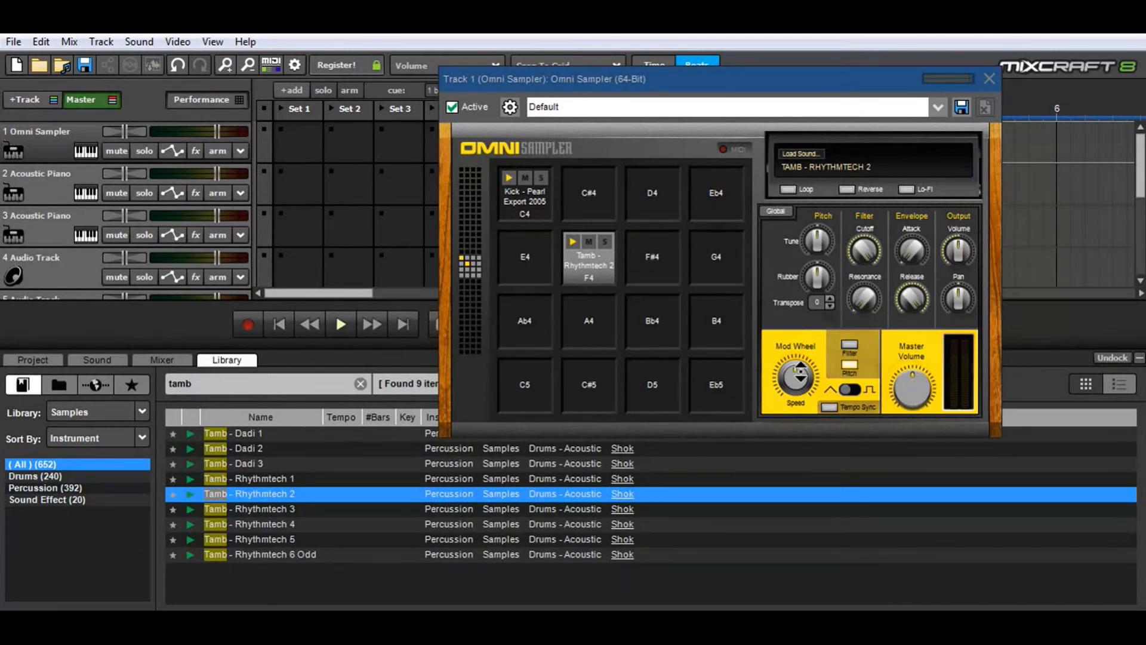
Step: Close the sampler and library, create a clip at bar 1 of the Omni Sampler track and show it in the step editor
click(992, 75)
click(1139, 358)
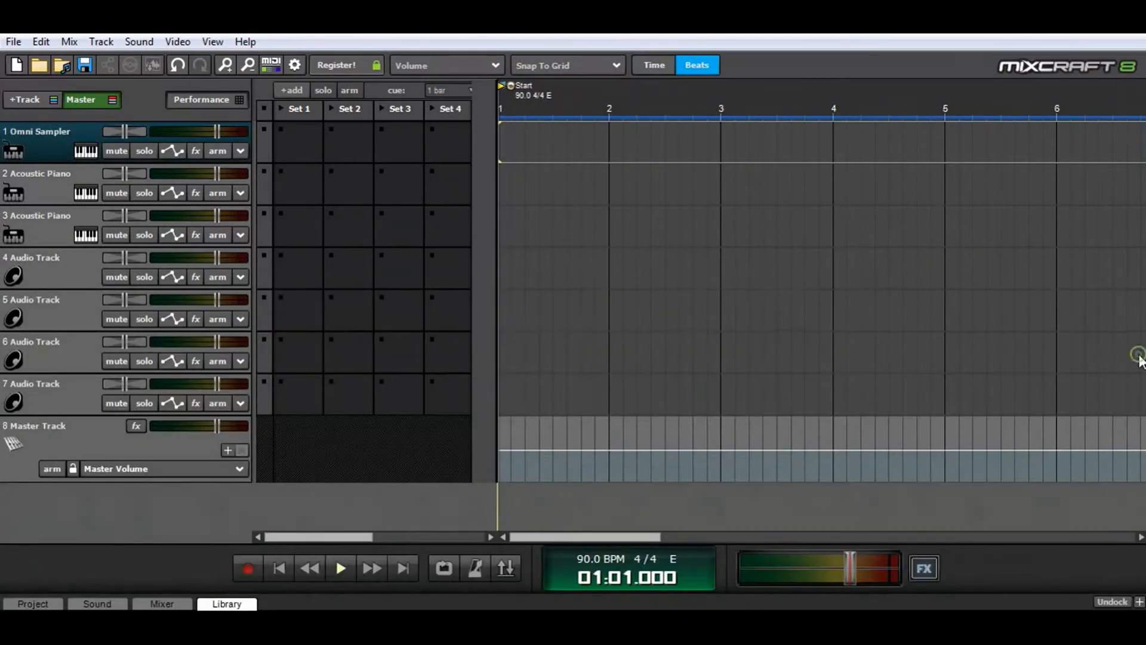
double_click(501, 143)
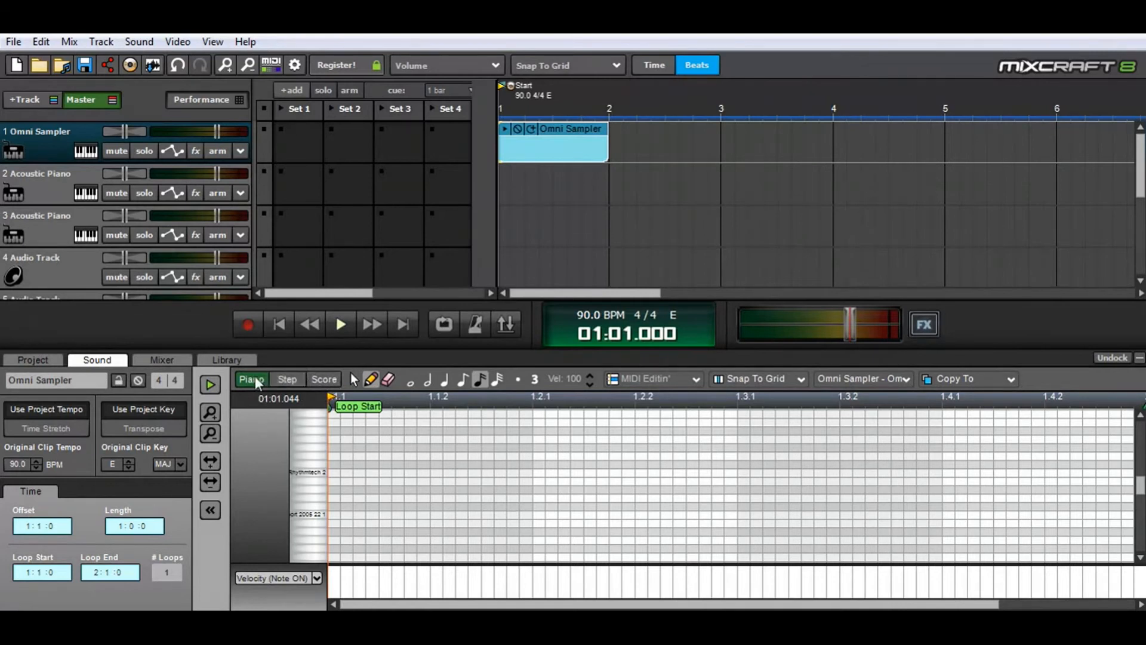
click(289, 382)
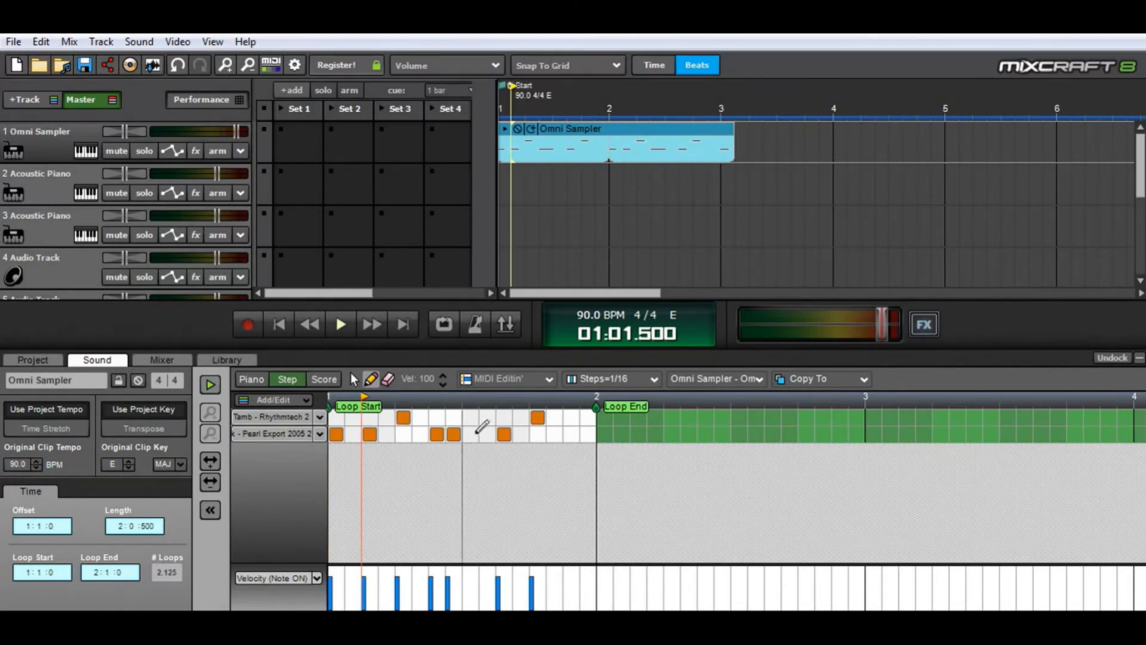
Step: Add a kick hit on step 9, remove the one on step 7, and play back the pattern
click(471, 434)
click(437, 434)
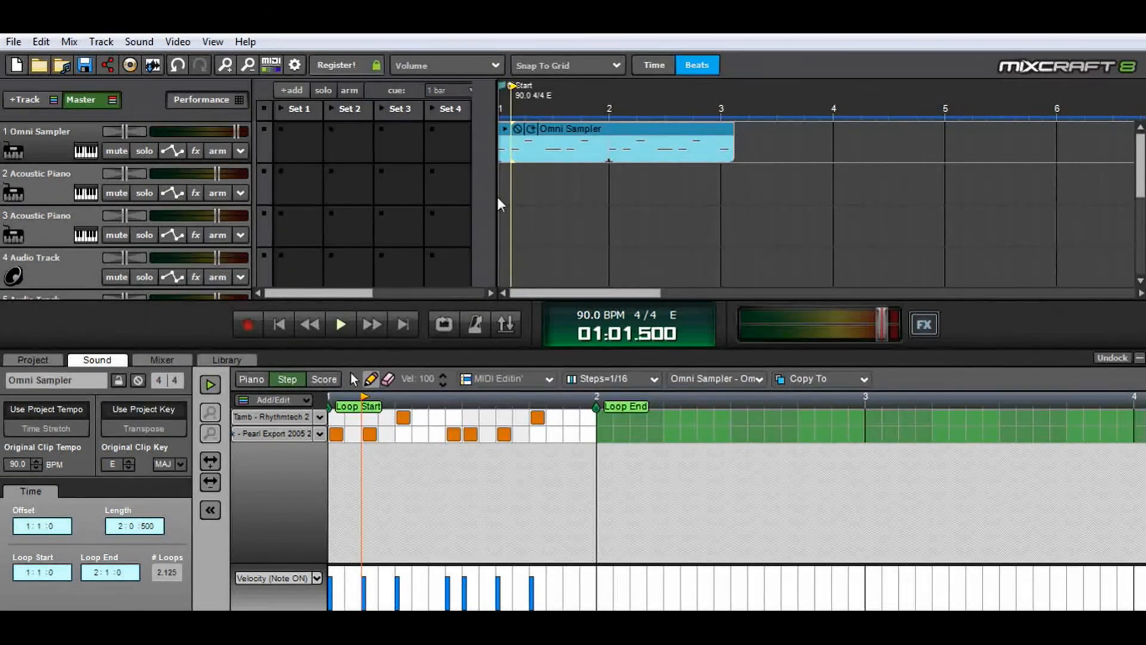
click(508, 135)
key(space)
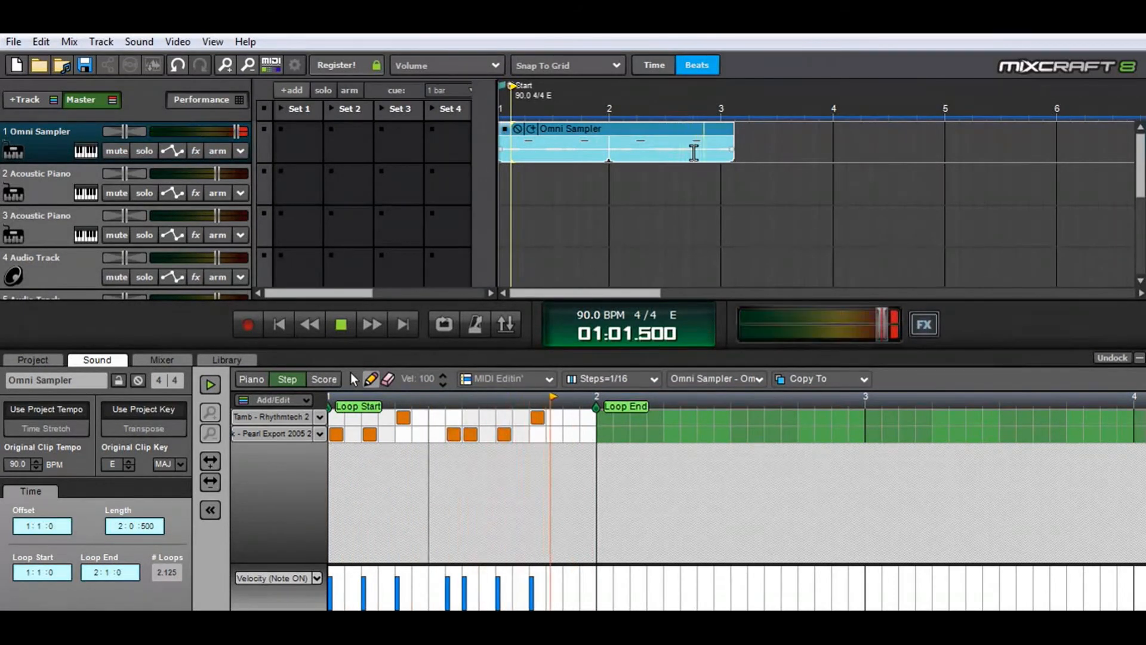
key(space)
Step: Extend the looped Omni Sampler clip to a length of 7:1:500 and play it back from the project start
drag(733, 142, 1127, 179)
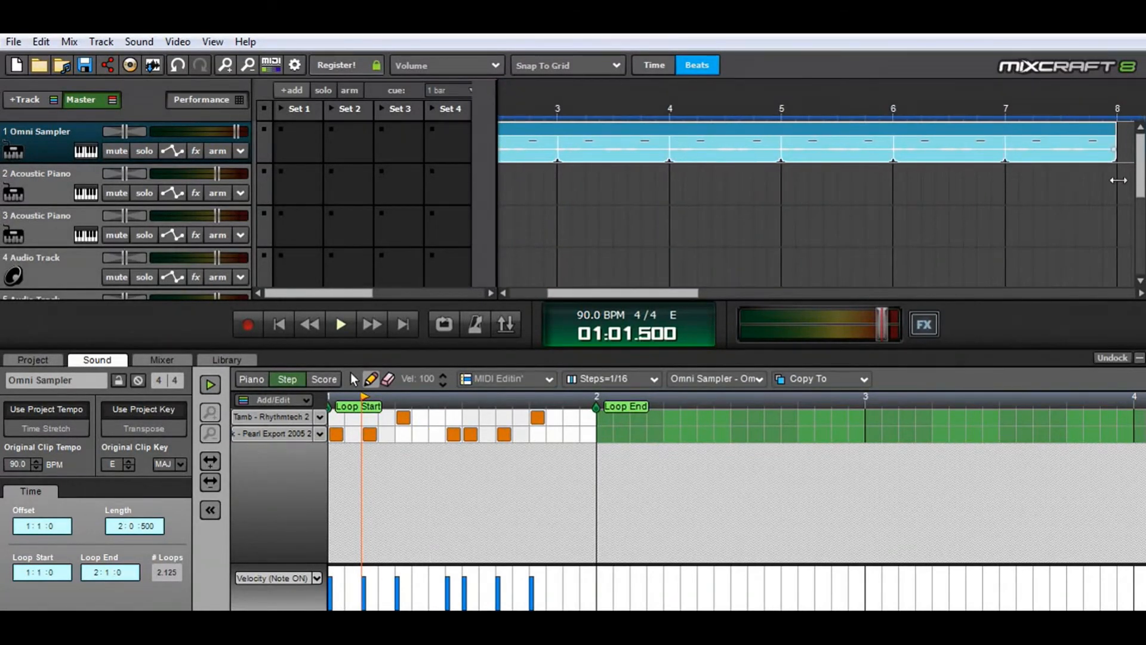
click(519, 298)
click(281, 326)
click(345, 323)
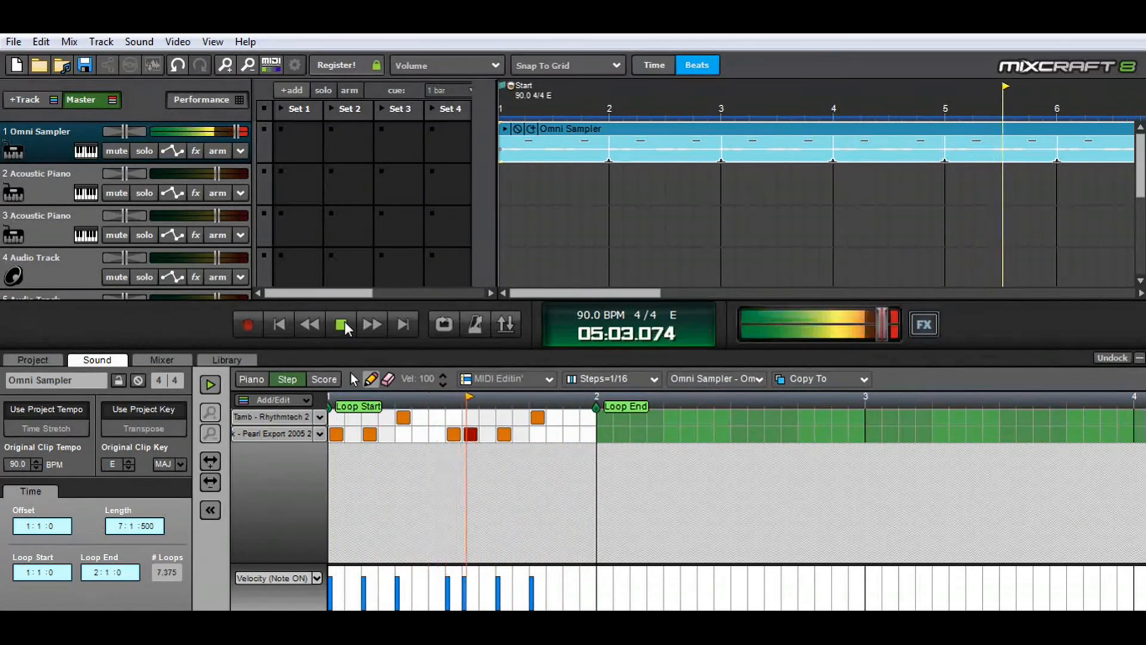
click(342, 324)
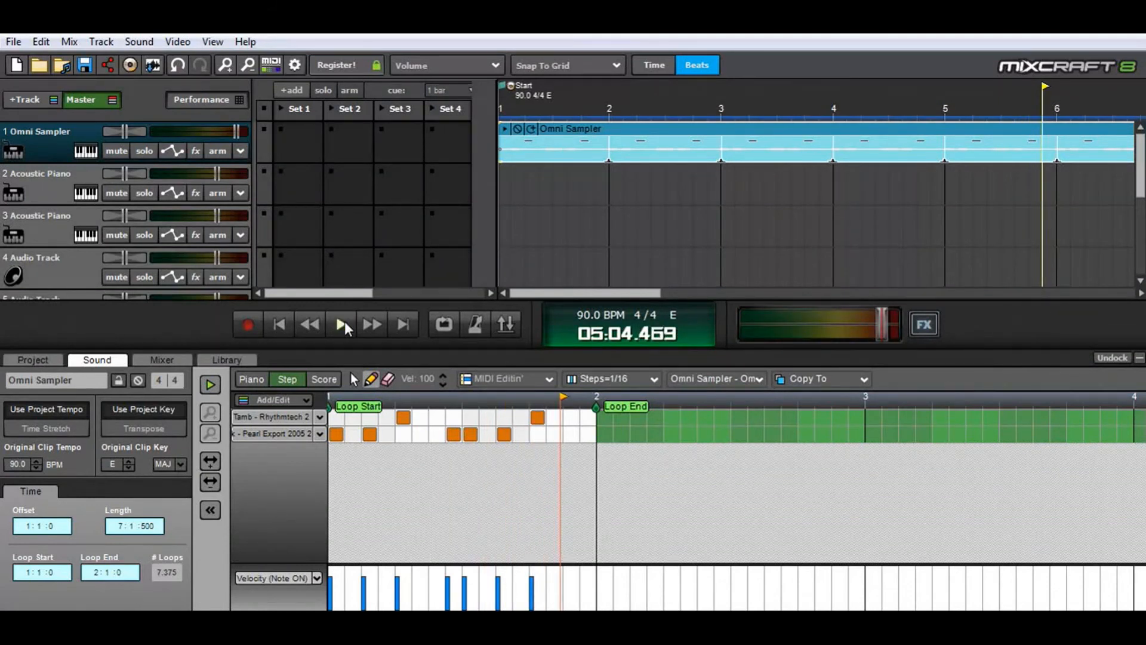